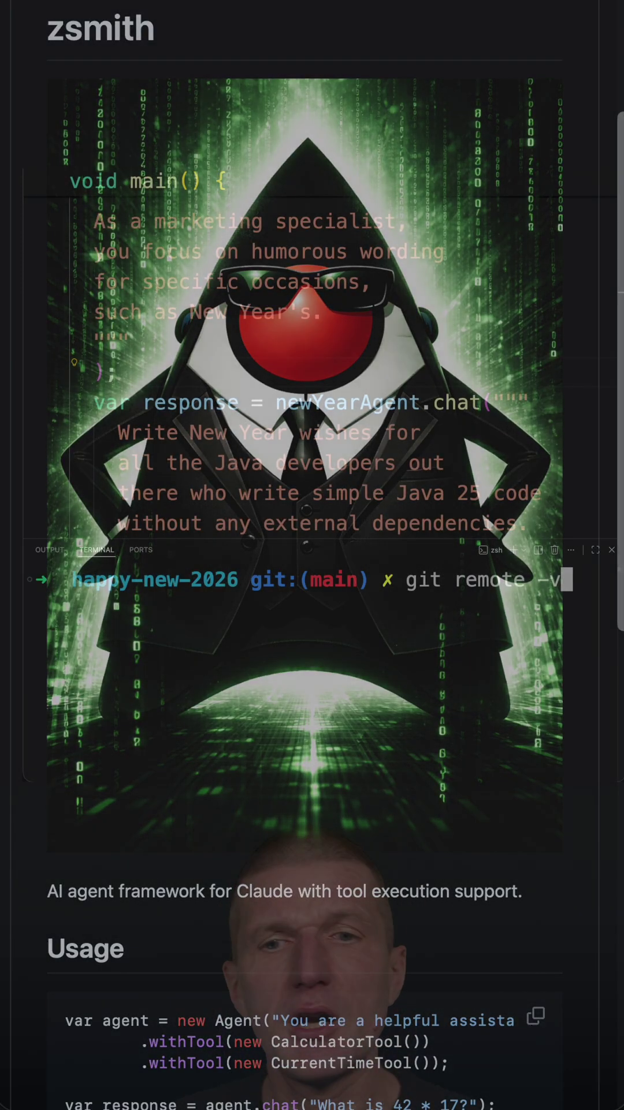
type("-v")
Run 'git remote -v' to list the origin fetch and push URLs.
key("Return")
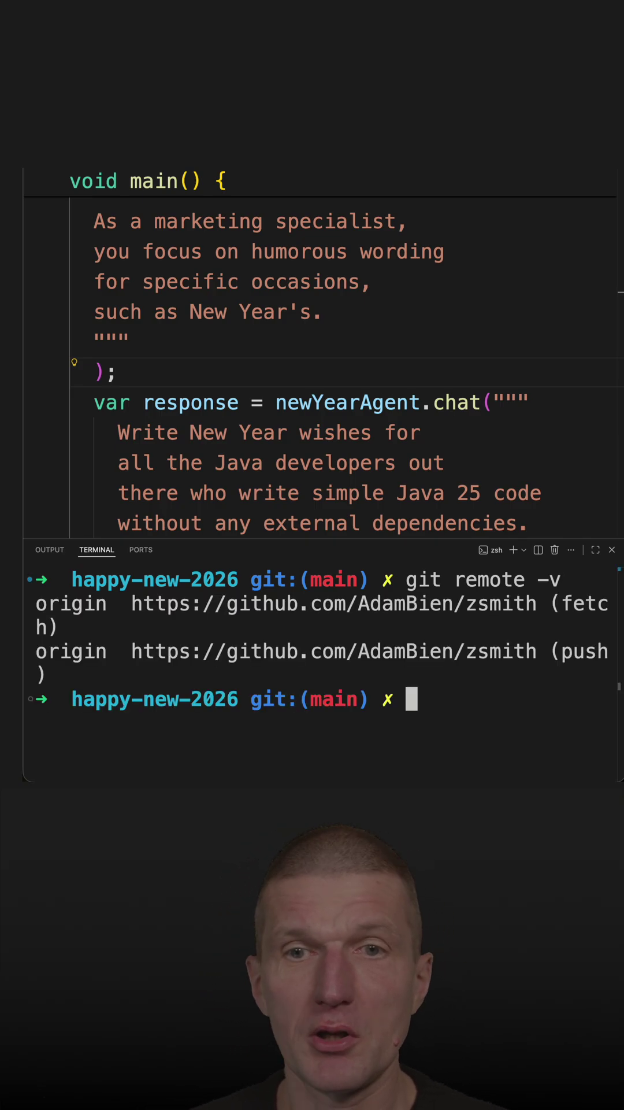
scroll(242, 434, "up", 2)
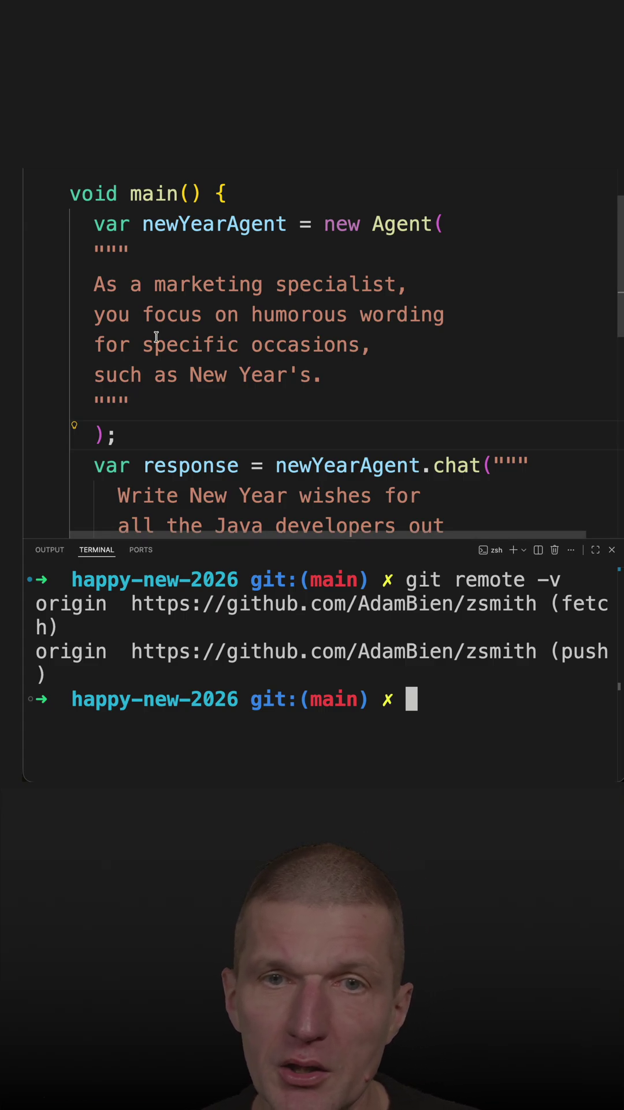
left_click_drag(93, 286, 370, 345)
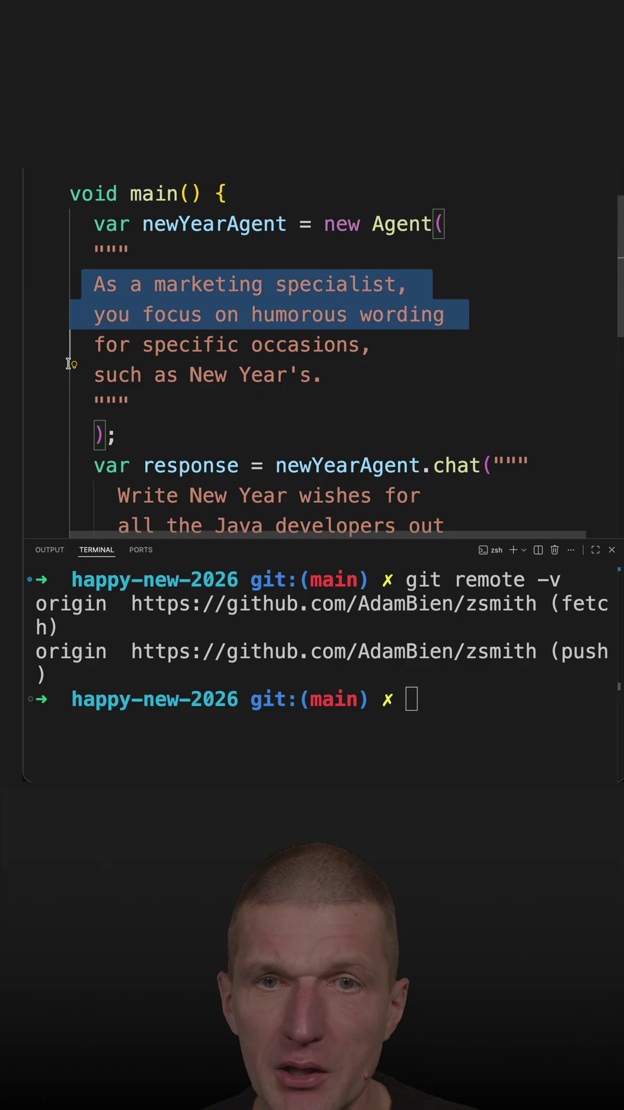
scroll(260, 390, "down", 5)
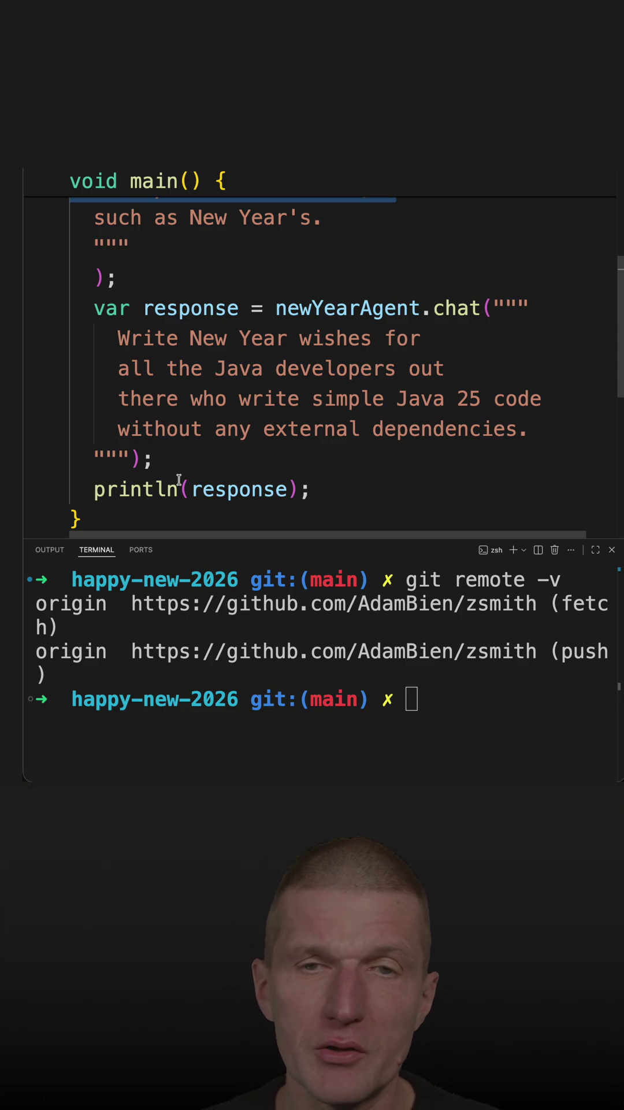
scroll(179, 390, "up", 2)
Chain .withTemperature(0.1f) onto the newYearAgent constructor.
left_click(182, 338)
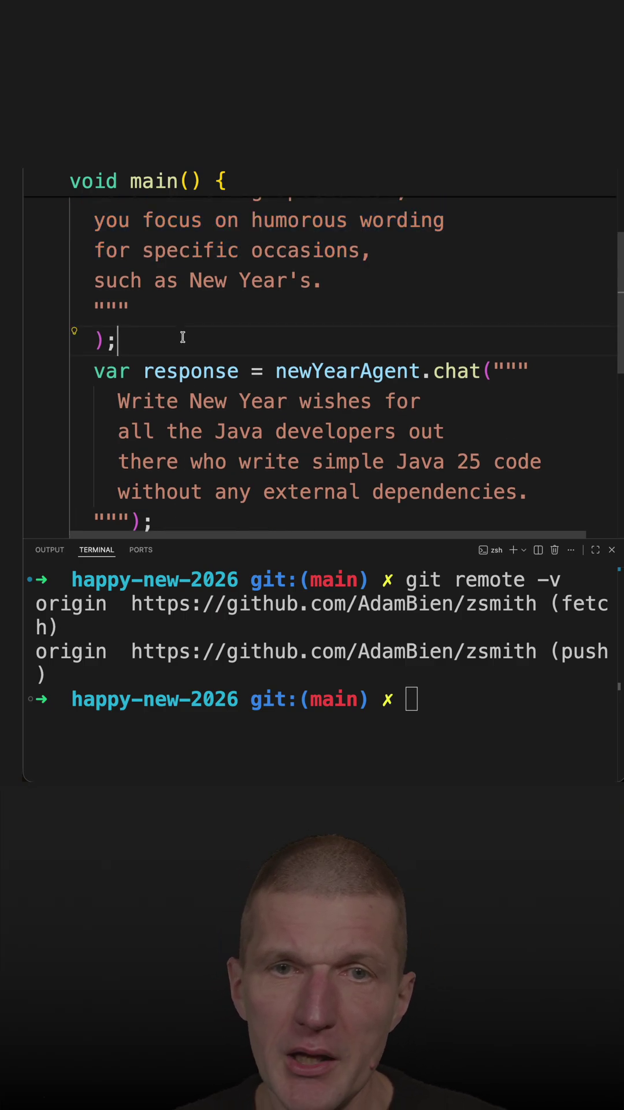
key("Left")
type(".")
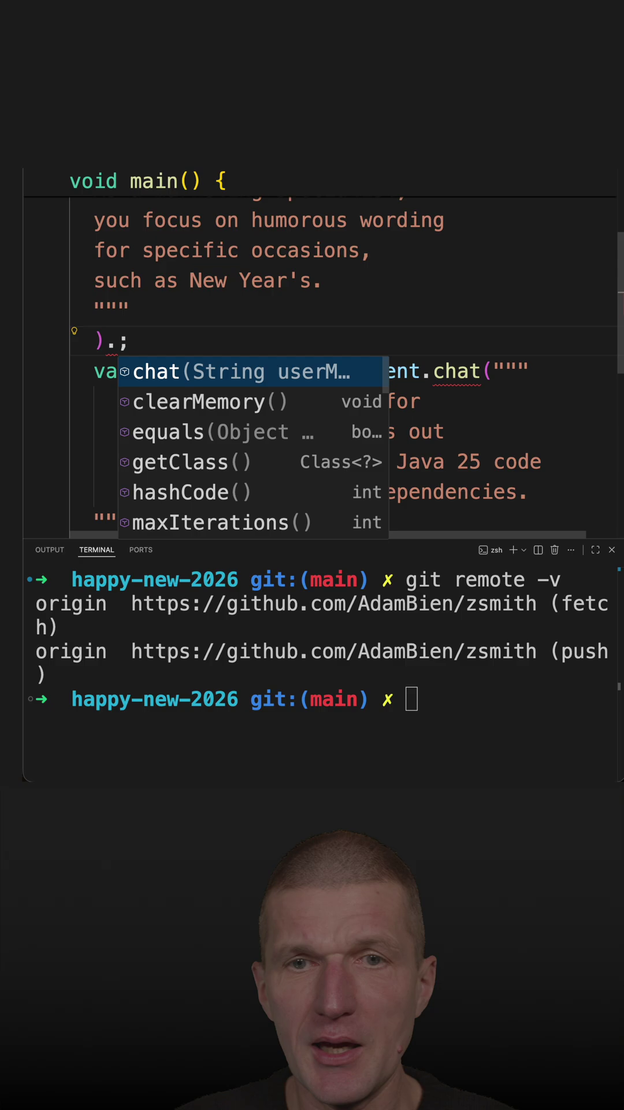
type("wi")
key("Down")
key("Return")
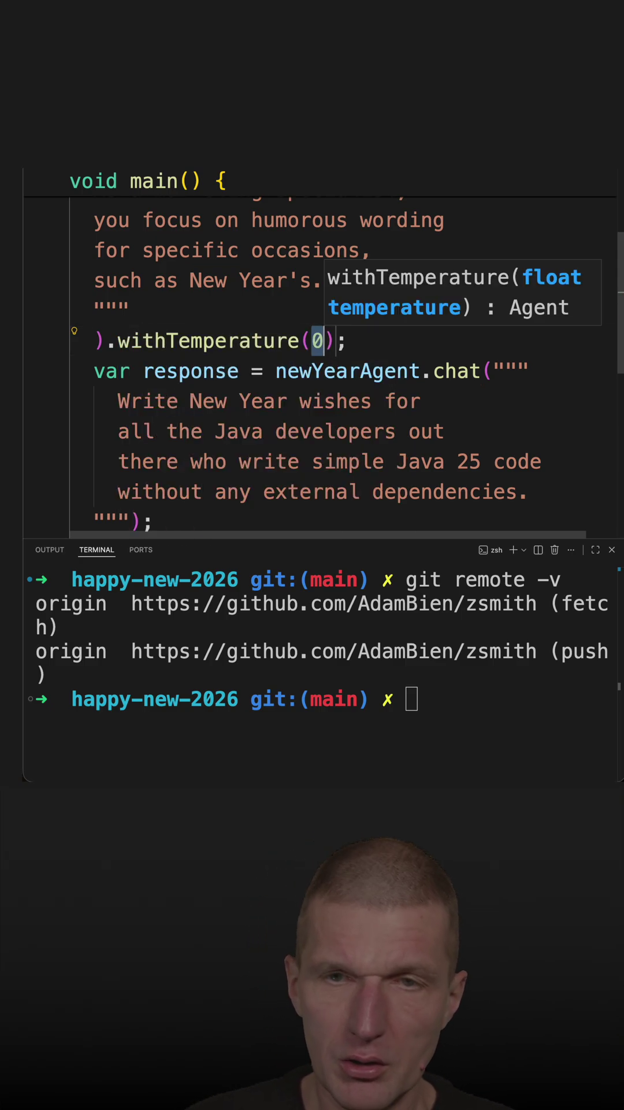
type(".1f")
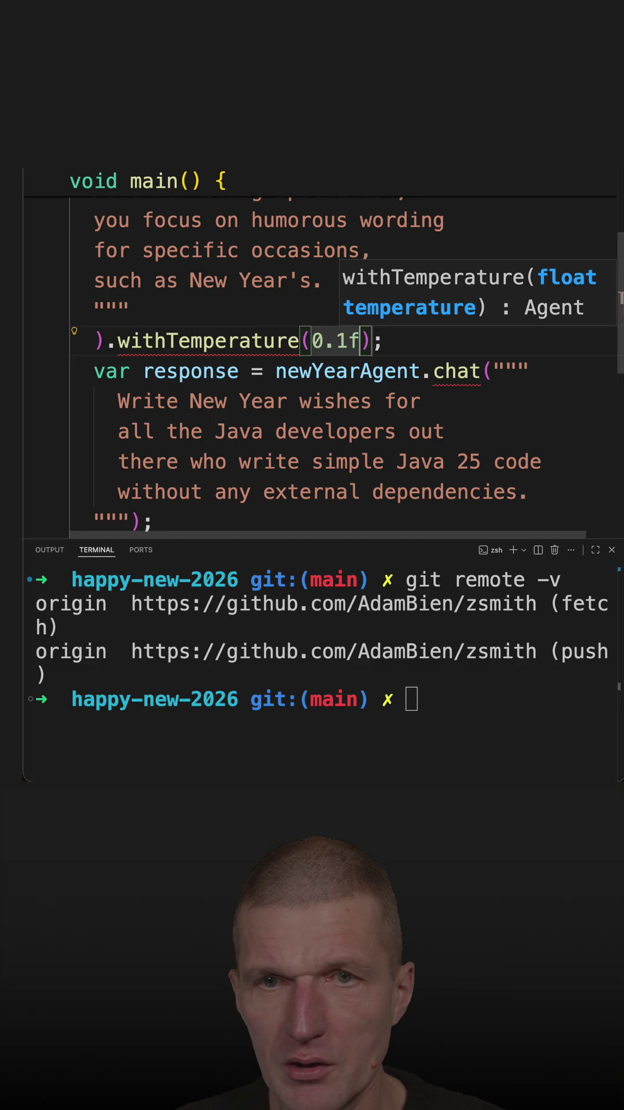
key("Escape")
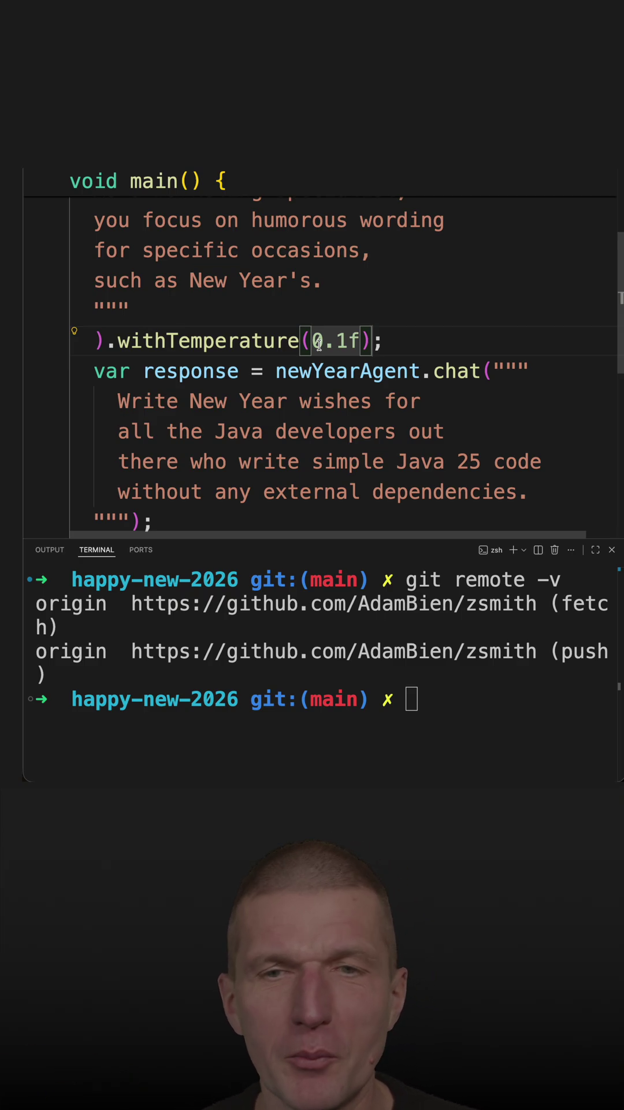
Clear the terminal and run 'java app.java'.
left_click(459, 743)
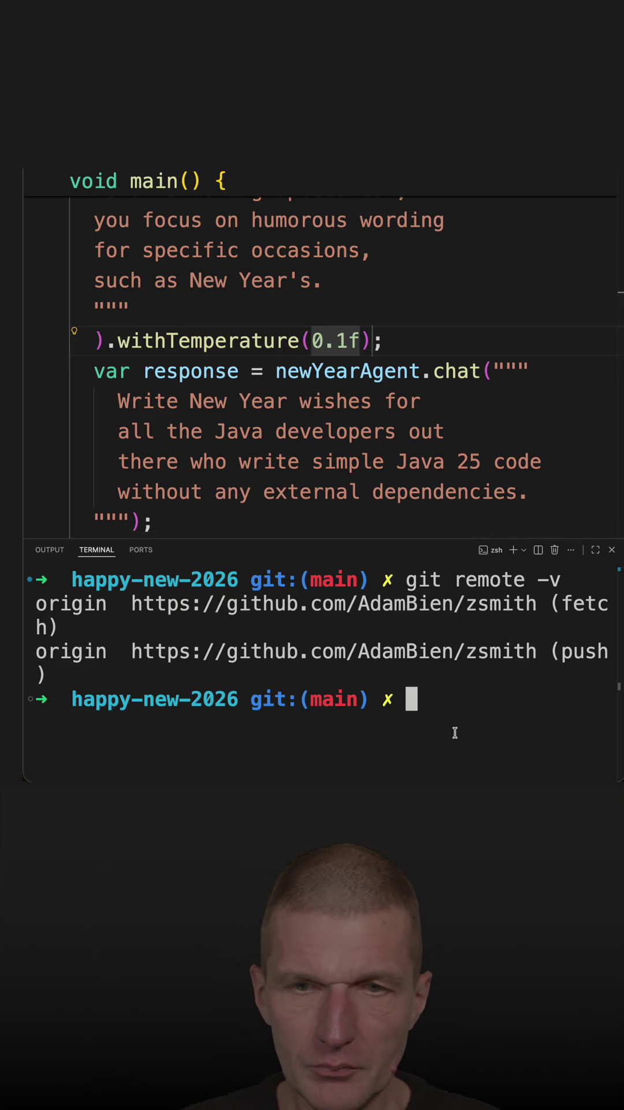
key("ctrl+l")
type("java app.java")
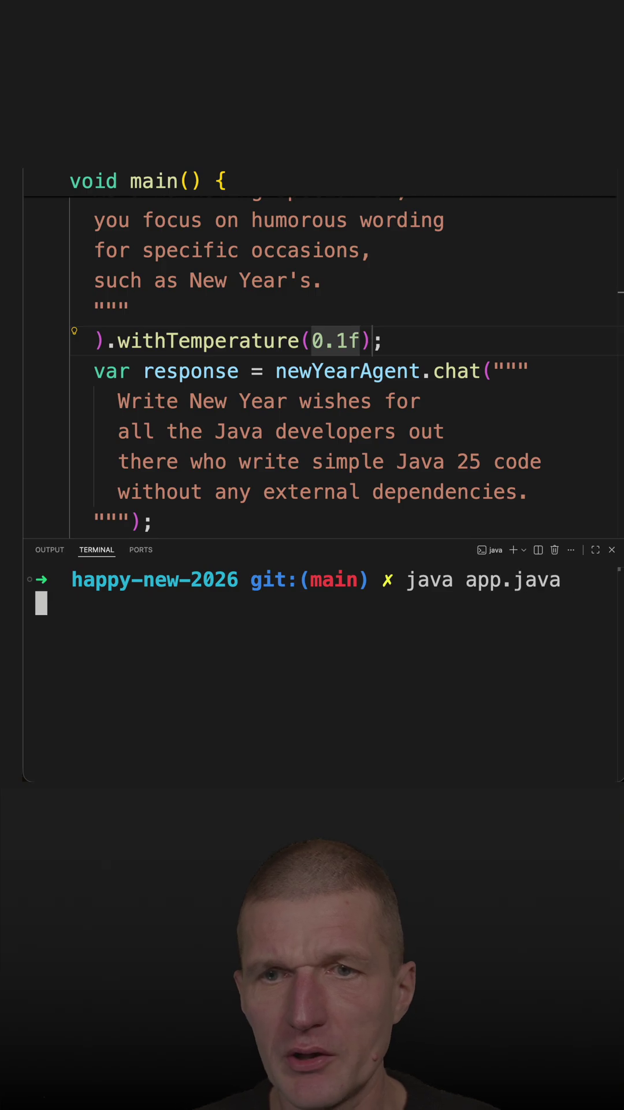
key("Return")
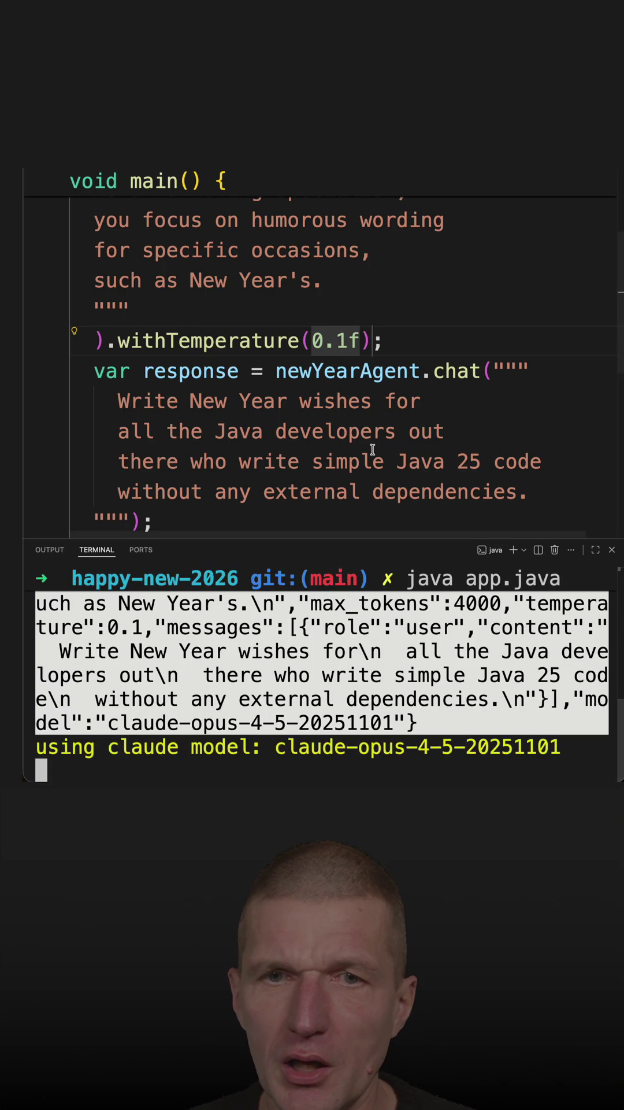
scroll(372, 449, "down", 3)
Review the response variable and println line, and enlarge the terminal panel.
left_click(214, 247)
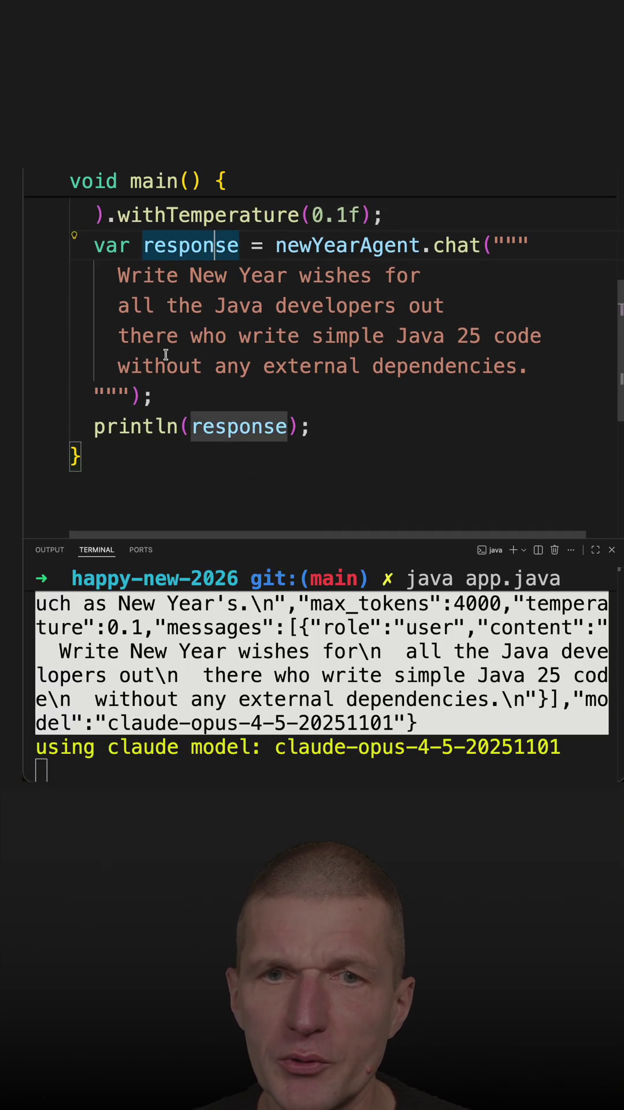
left_click(500, 445)
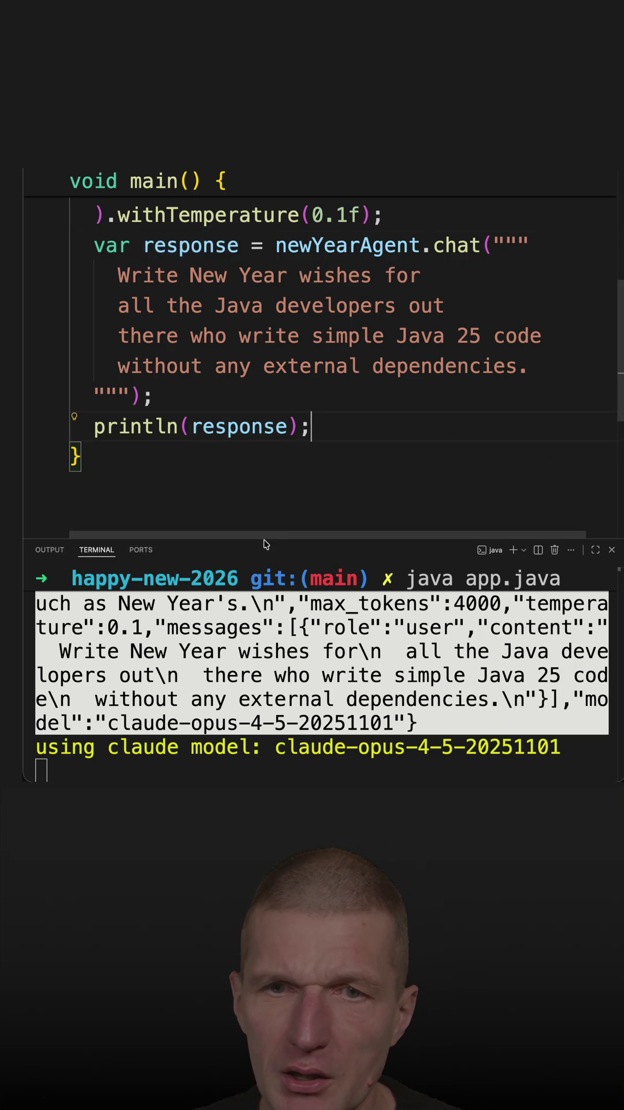
left_click_drag(265, 538, 265, 245)
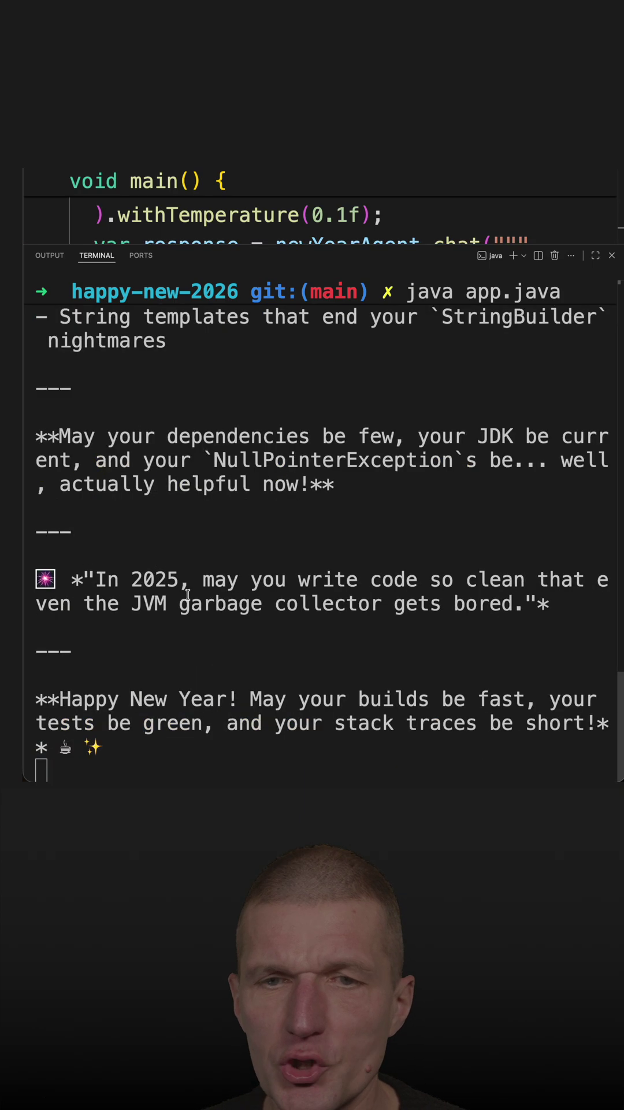
scroll(198, 587, "up", 5)
scroll(197, 587, "up", 5)
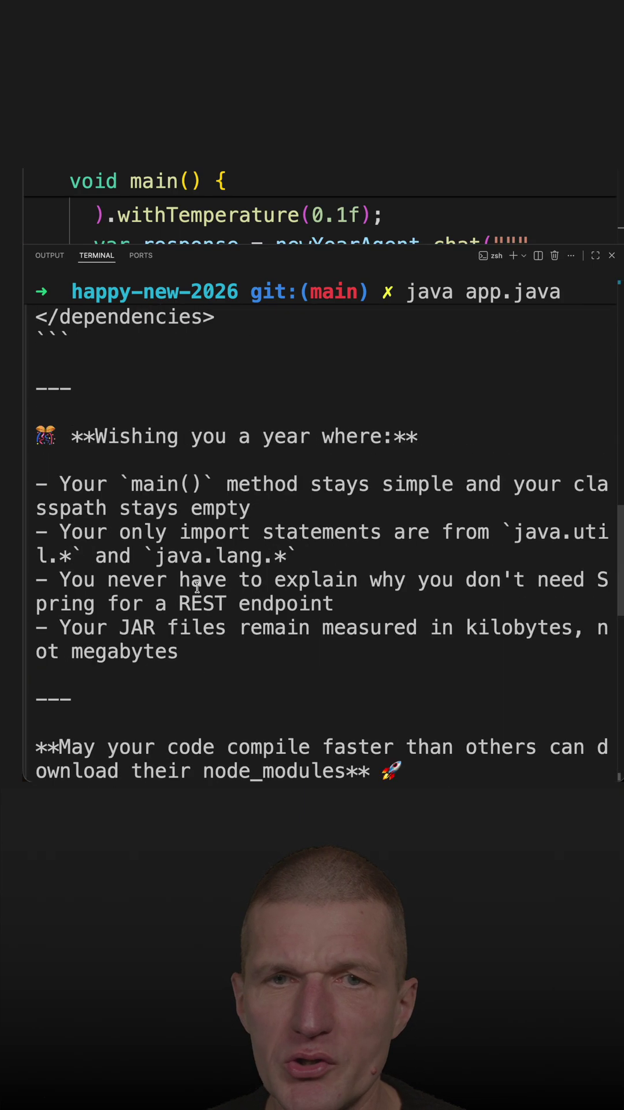
scroll(198, 587, "up", 2)
scroll(198, 587, "up", 2)
scroll(198, 587, "up", 3)
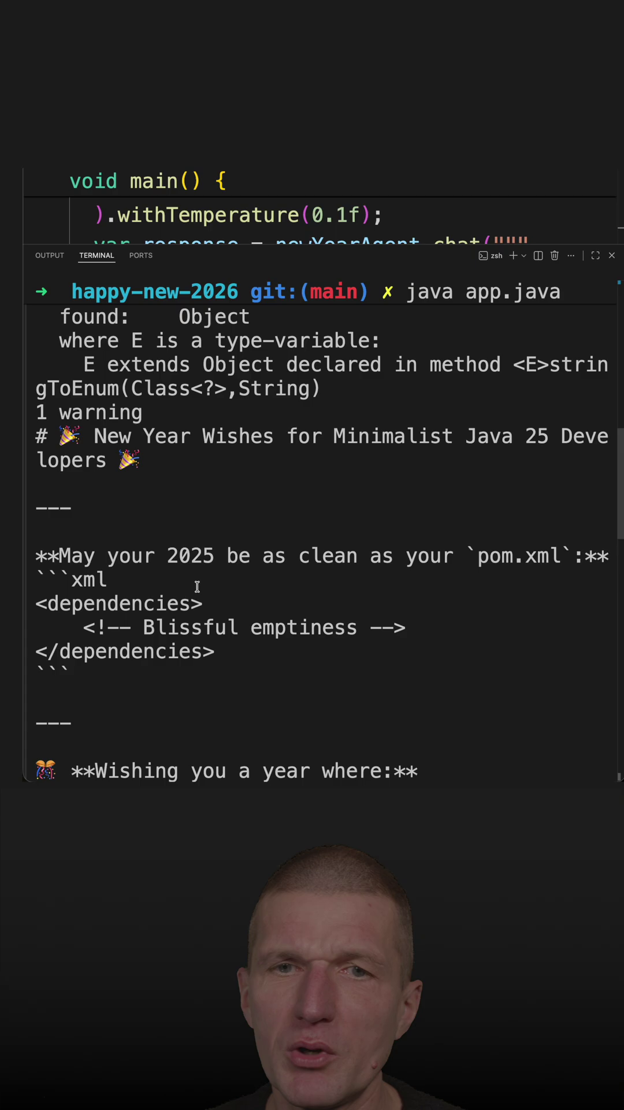
scroll(197, 587, "up", 3)
scroll(198, 587, "down", 4)
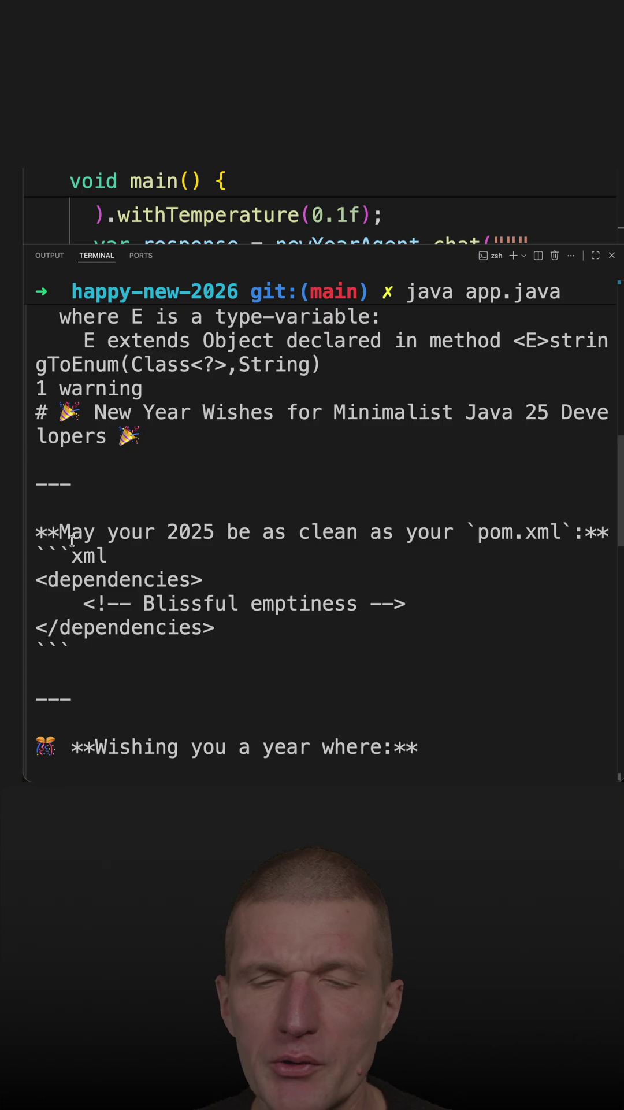
scroll(73, 539, "down", 3)
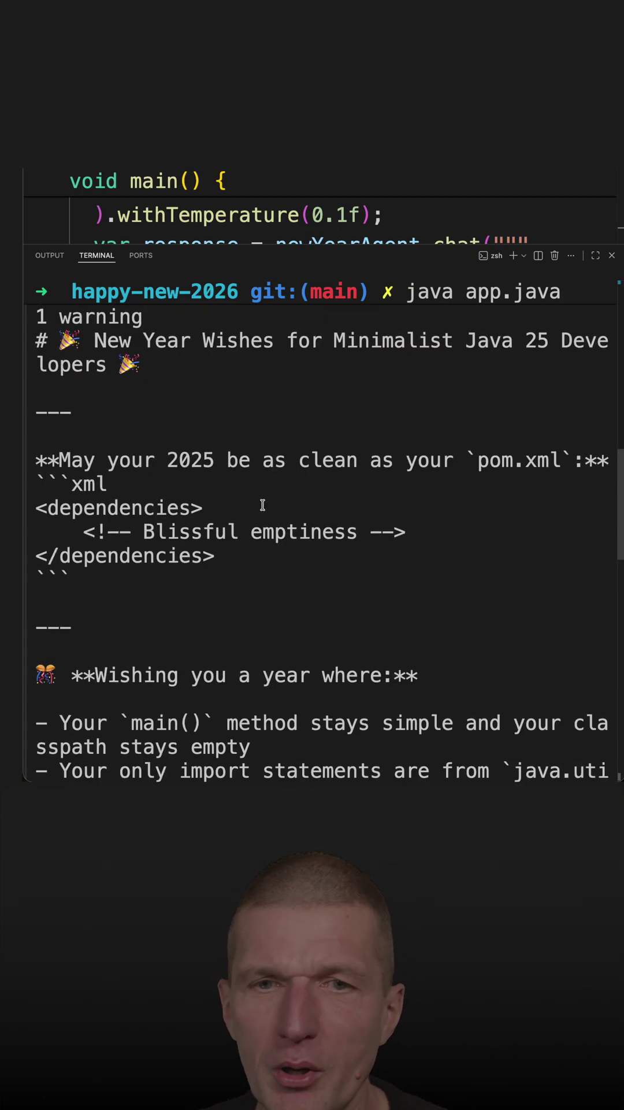
Highlight the empty dependencies block, the java.lang import wish and 'megabytes' in the output.
left_click_drag(274, 556, 36, 531)
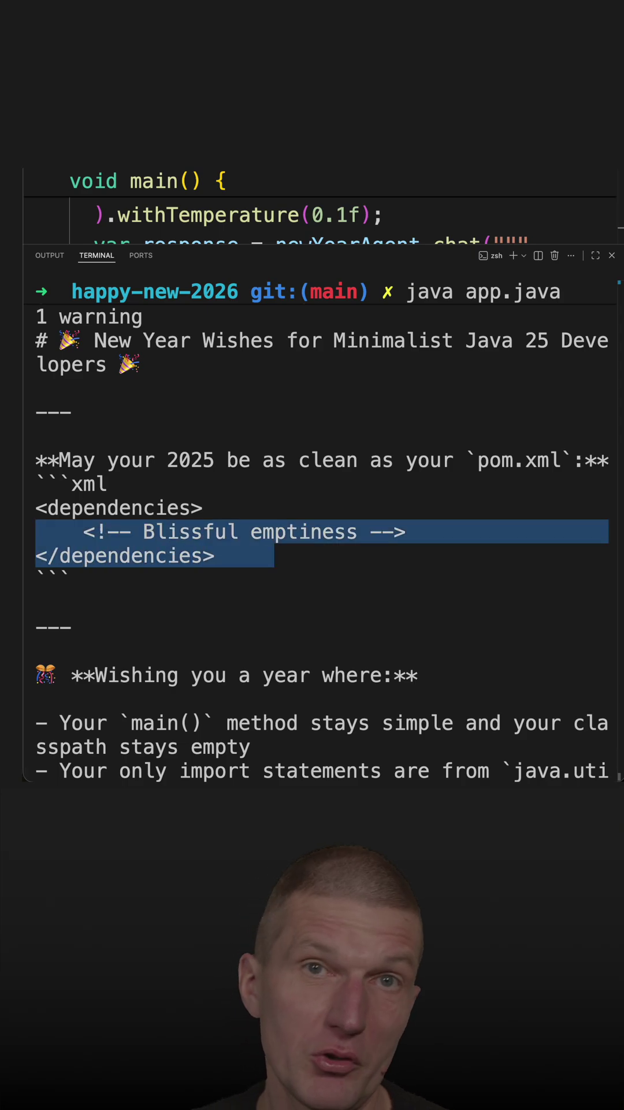
scroll(120, 615, "down", 4)
scroll(120, 616, "down", 5)
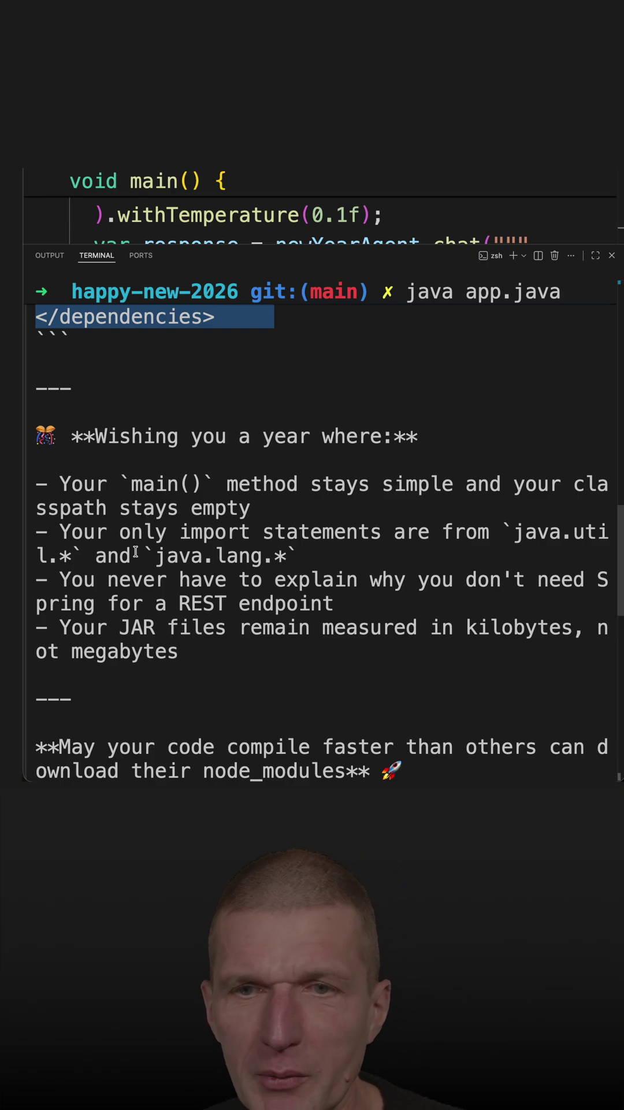
left_click_drag(175, 556, 301, 573)
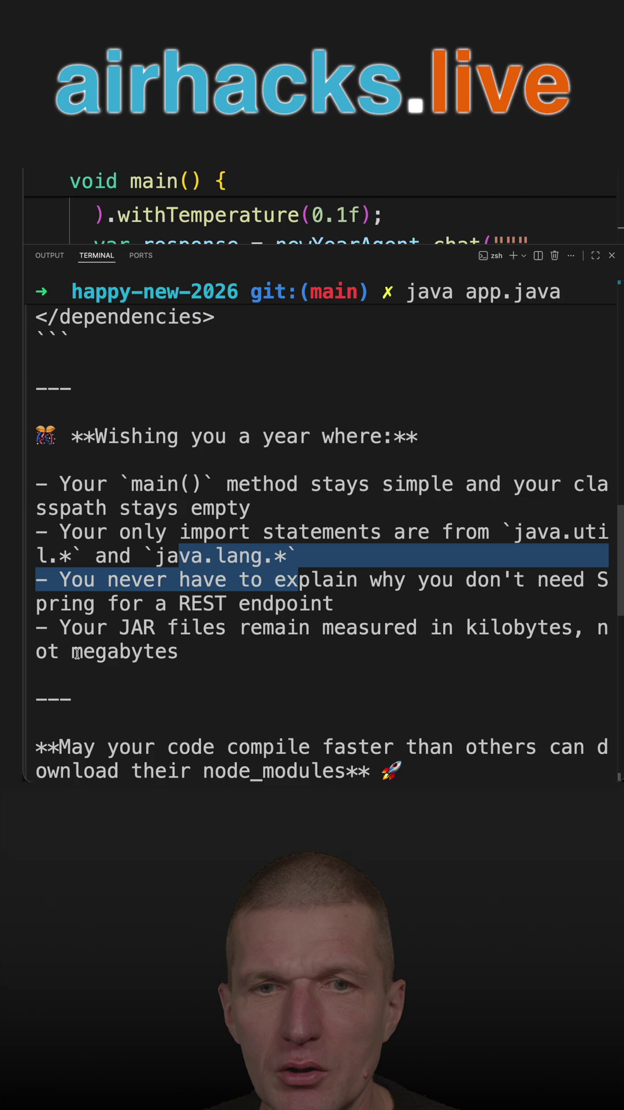
left_click_drag(82, 651, 189, 653)
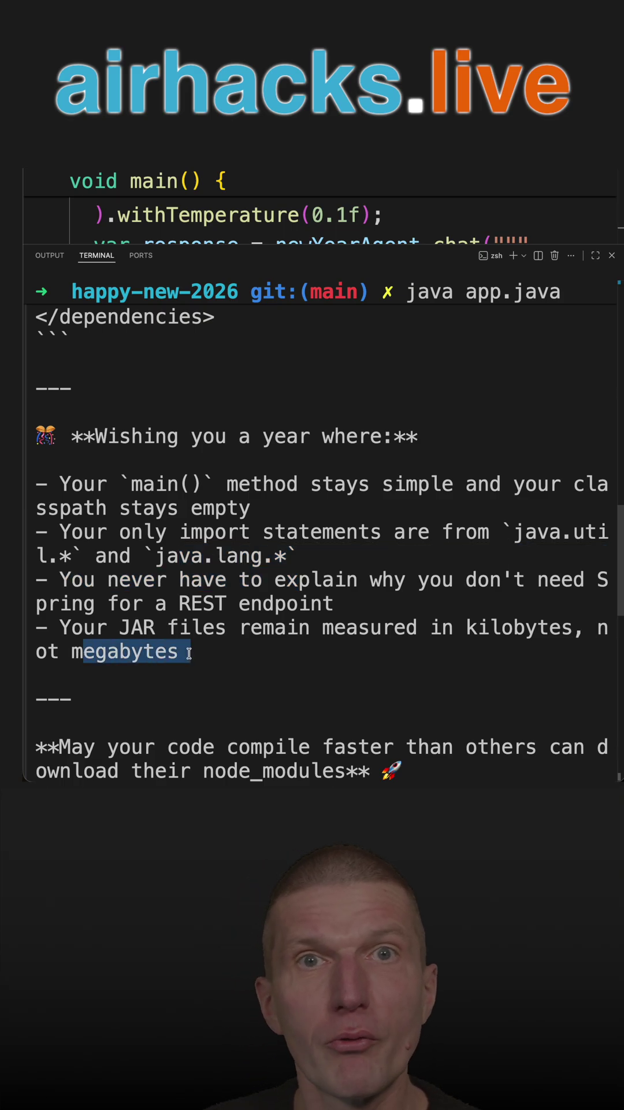
scroll(189, 653, "down", 2)
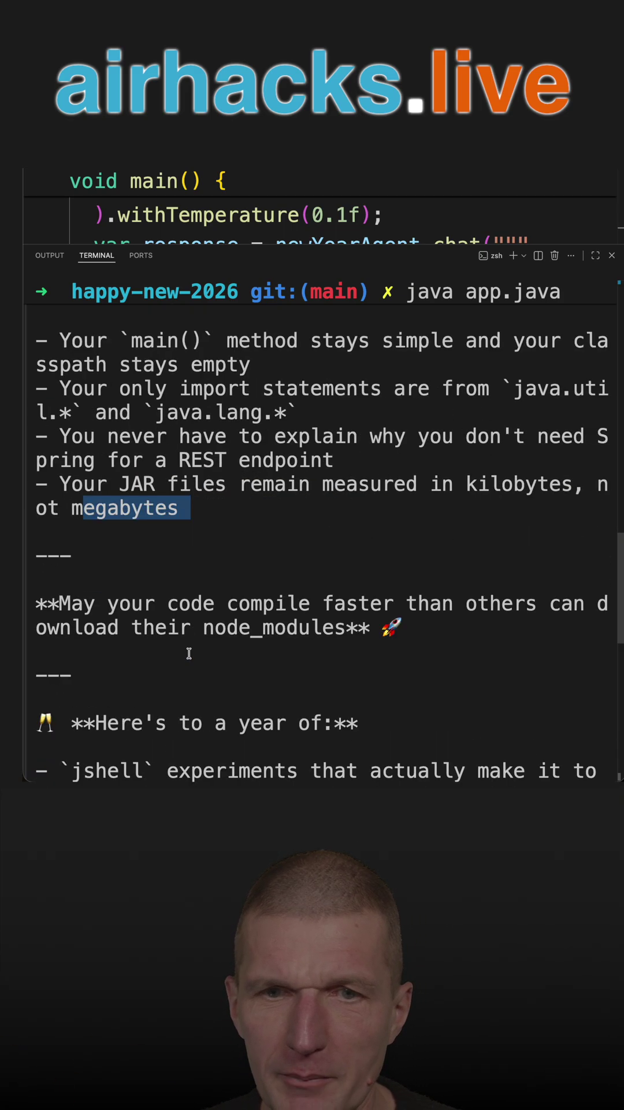
scroll(189, 652, "down", 1)
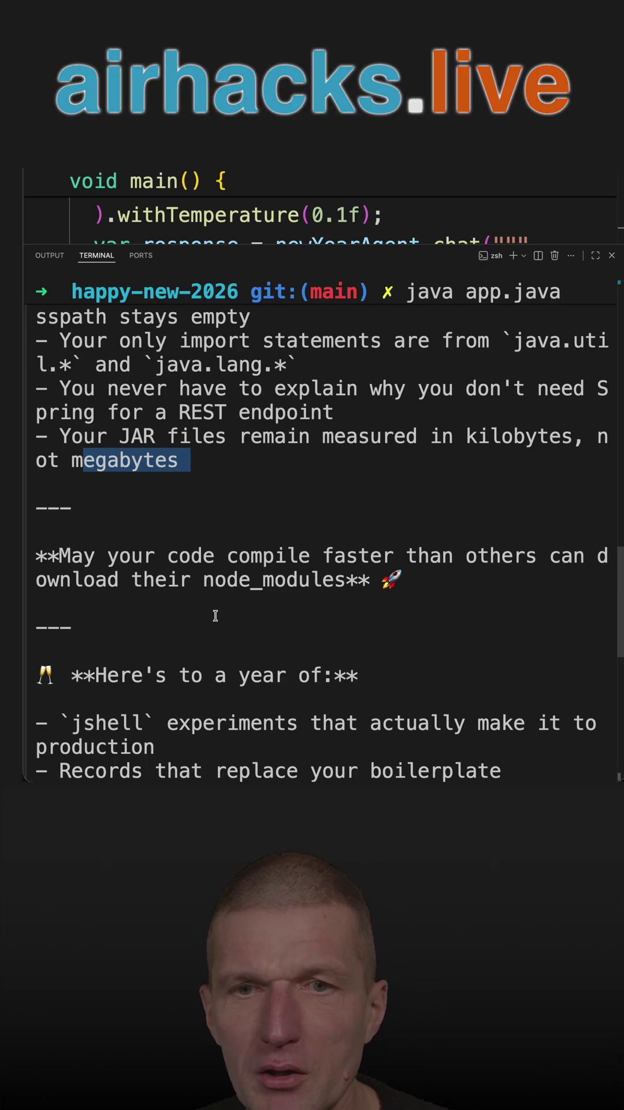
scroll(205, 631, "down", 5)
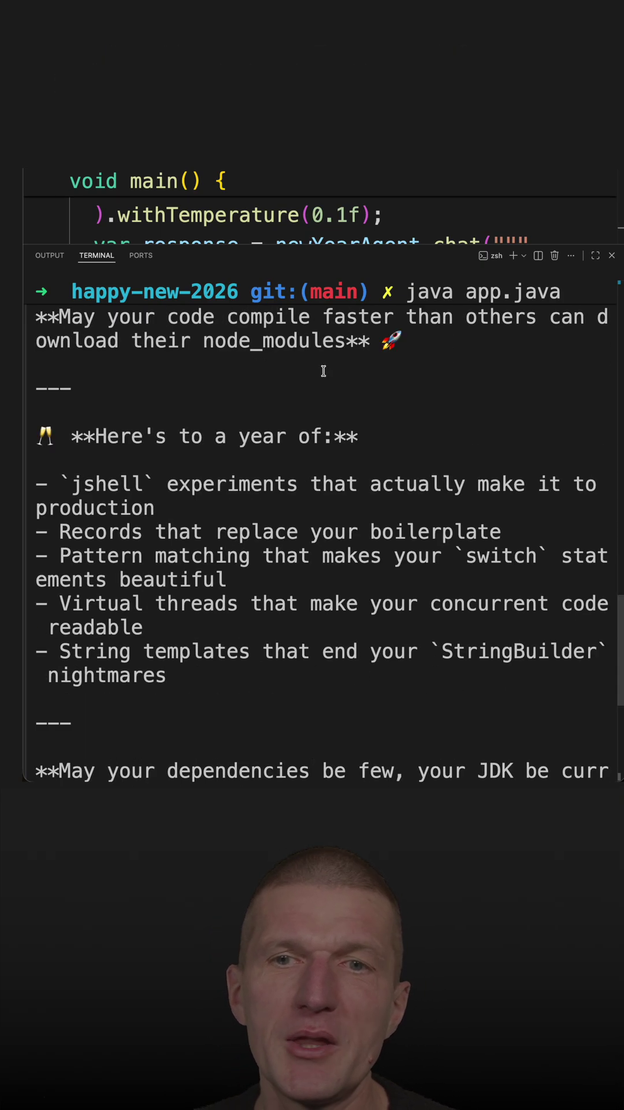
Highlight the node_modules wish, the 'In 2025' quote and the closing Happy New Year line.
left_click_drag(427, 343, 71, 364)
scroll(260, 433, "up", 4)
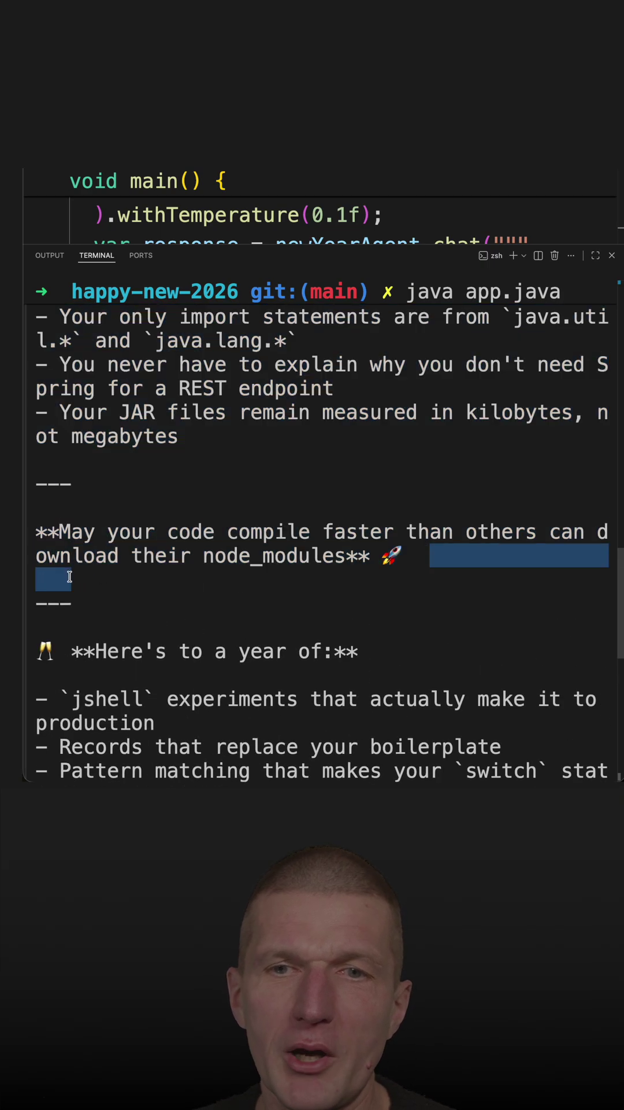
scroll(87, 610, "down", 5)
scroll(87, 611, "down", 5)
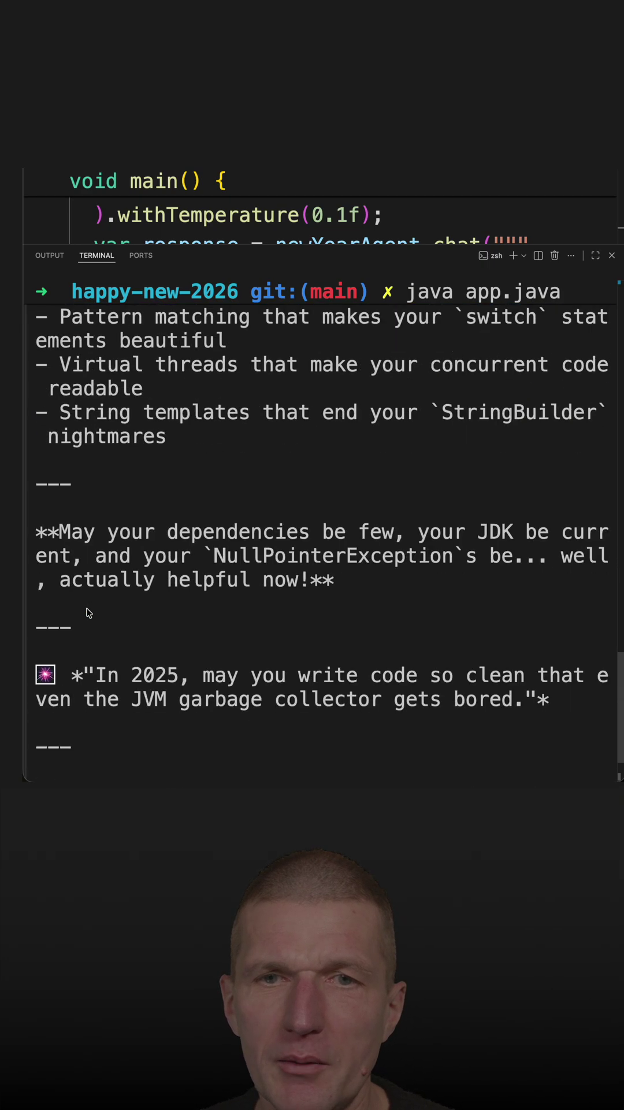
scroll(87, 612, "up", 2)
scroll(149, 479, "up", 1)
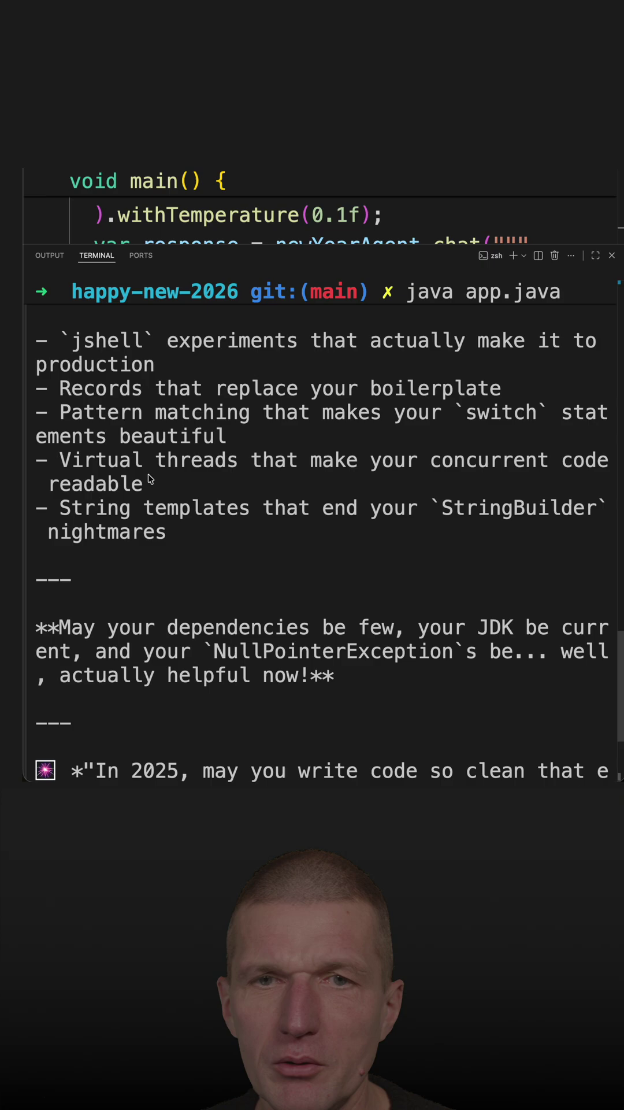
scroll(149, 479, "up", 1)
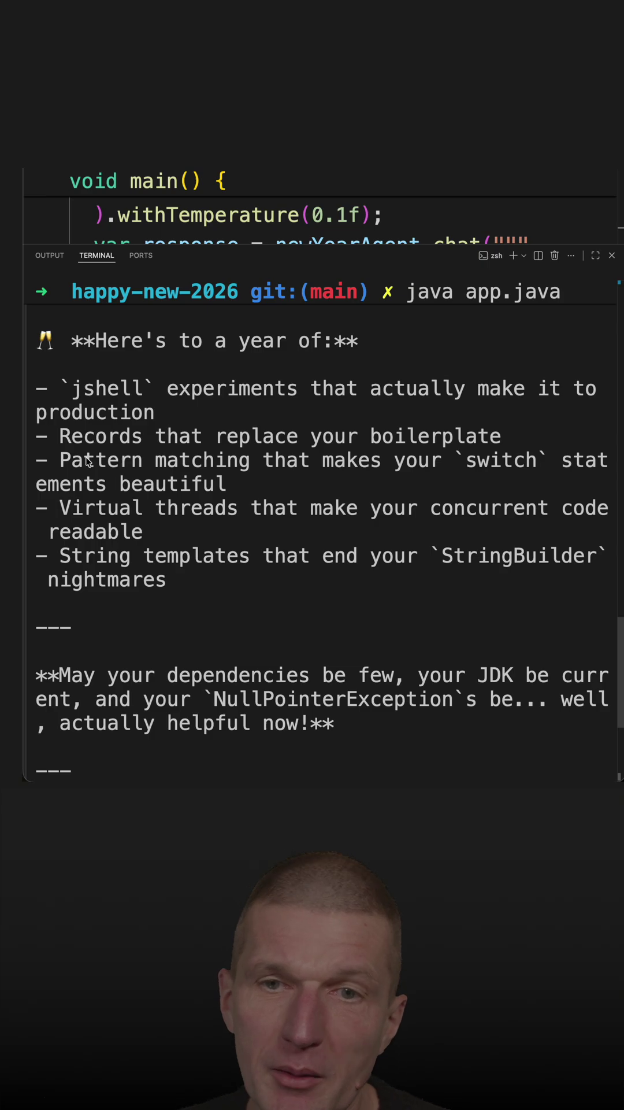
scroll(87, 462, "down", 2)
scroll(87, 461, "down", 2)
scroll(96, 485, "down", 4)
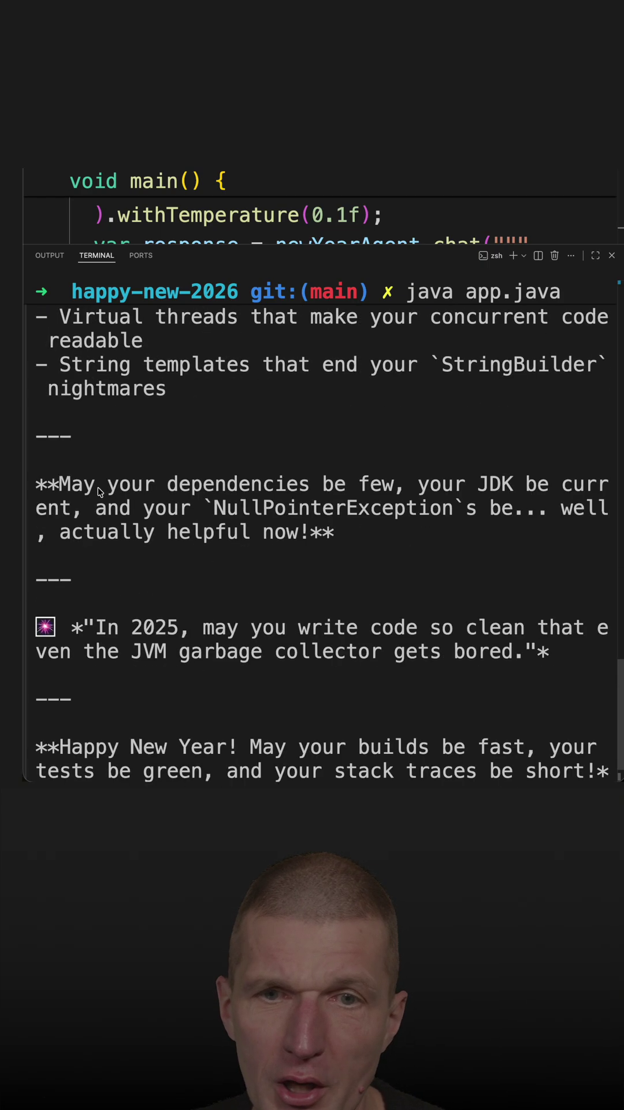
scroll(100, 491, "down", 1)
scroll(99, 490, "down", 1)
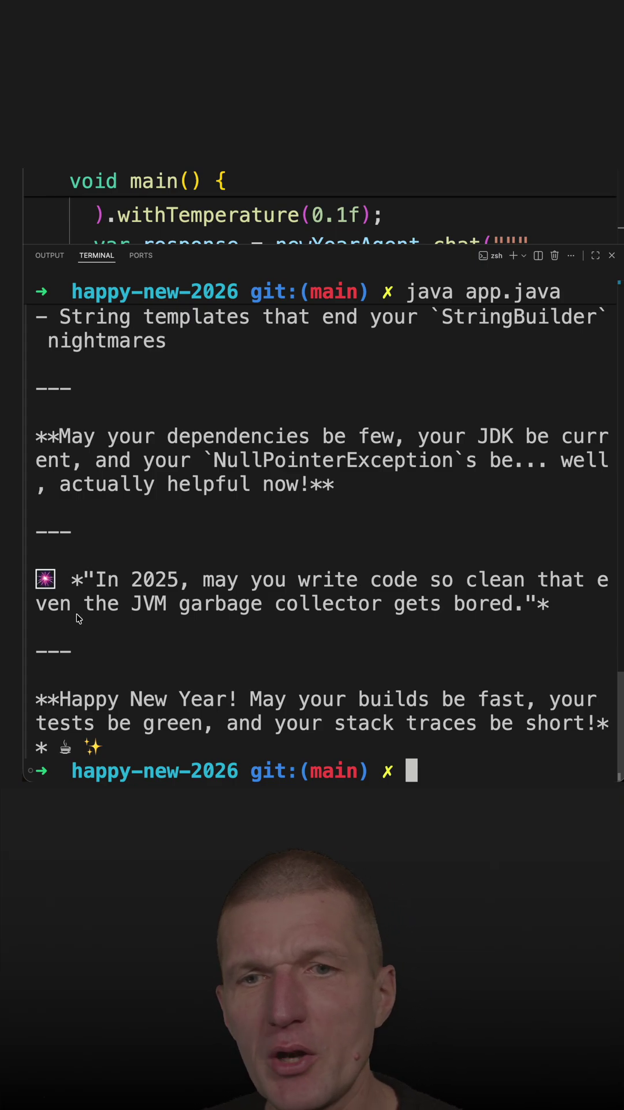
triple_click(565, 610)
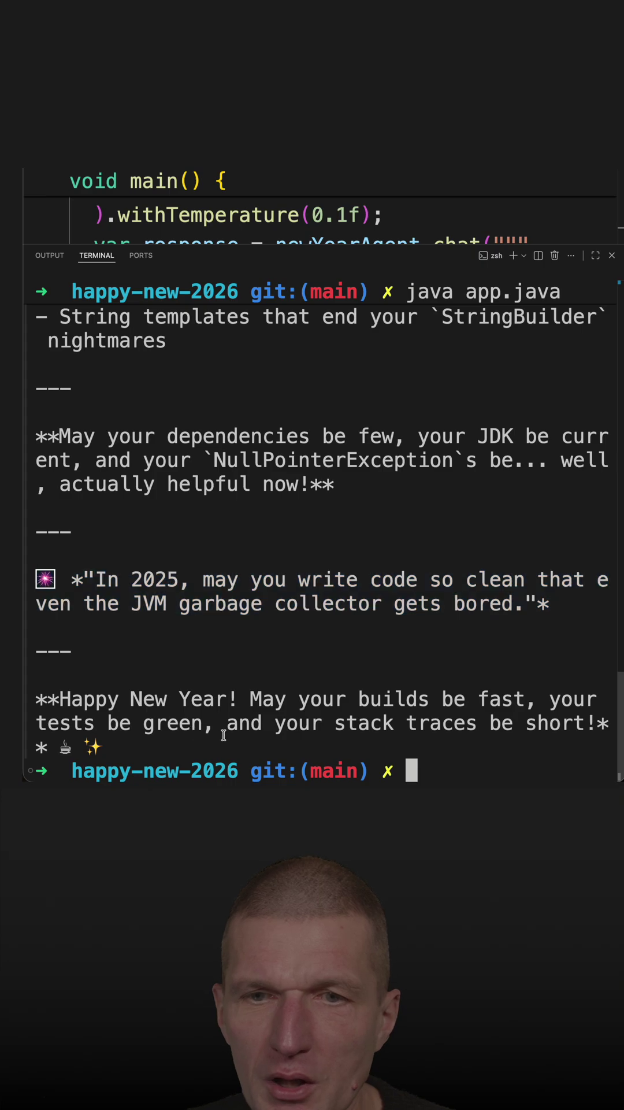
left_click_drag(220, 735, 465, 732)
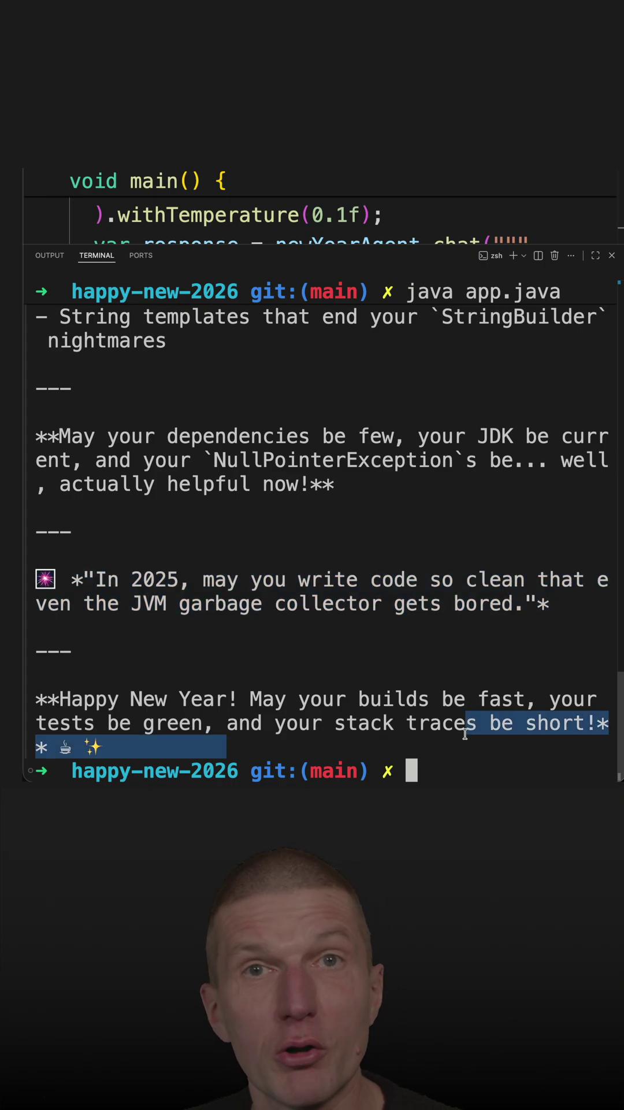